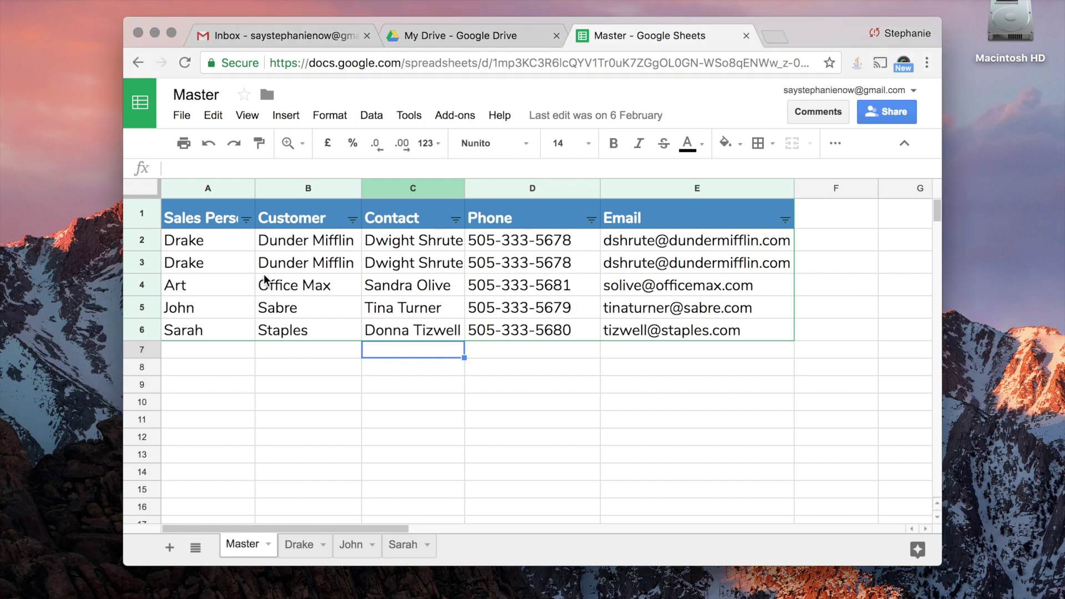
# Step: Select cell C5 and start a new protected sheet or range from the Tools menu
pyautogui.click(519, 366)
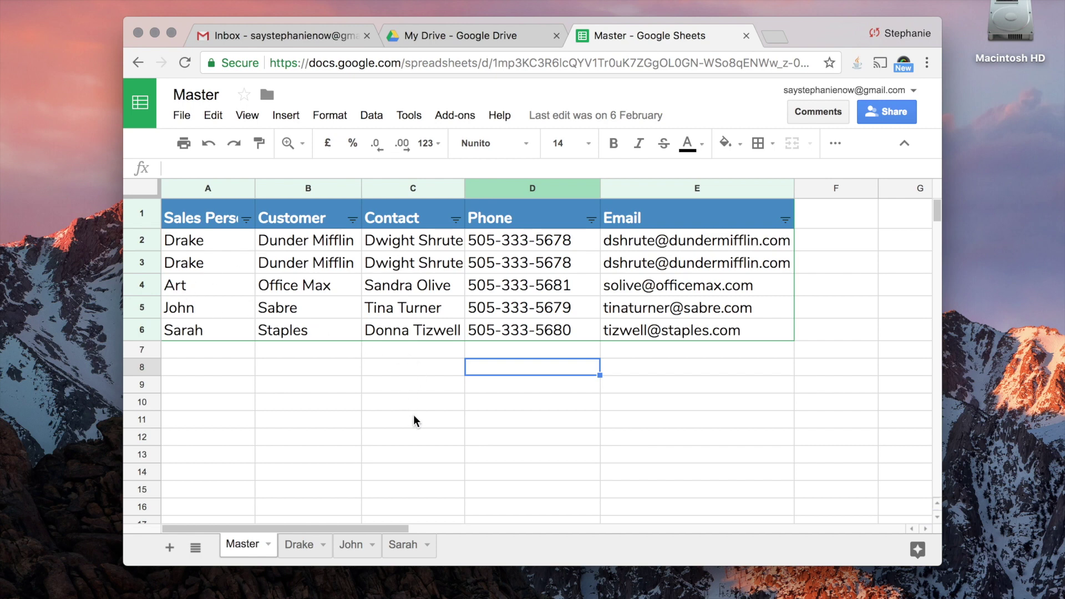
pyautogui.click(390, 316)
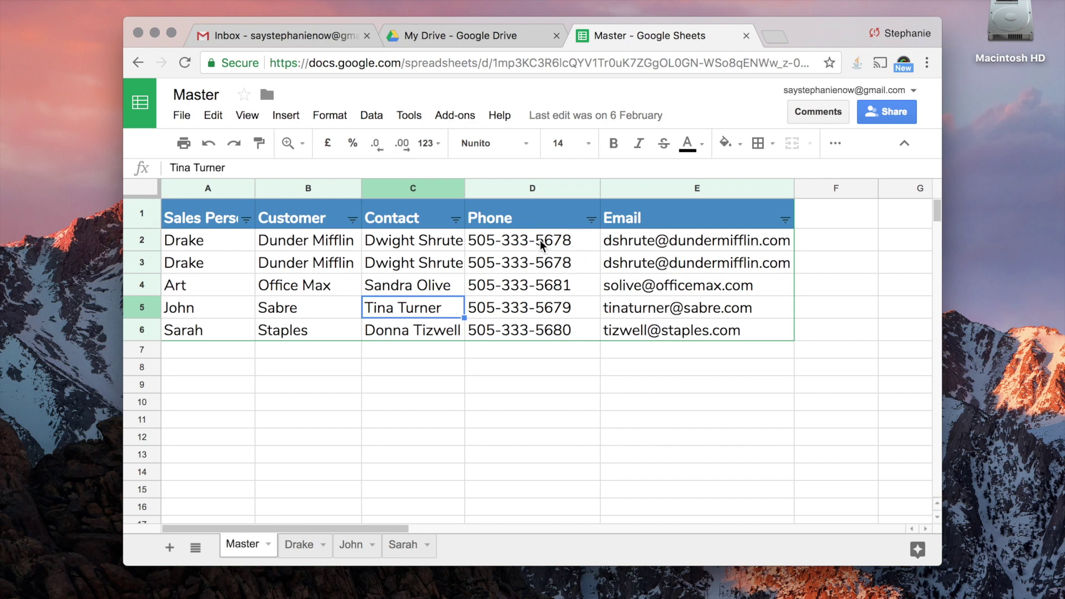
pyautogui.click(407, 116)
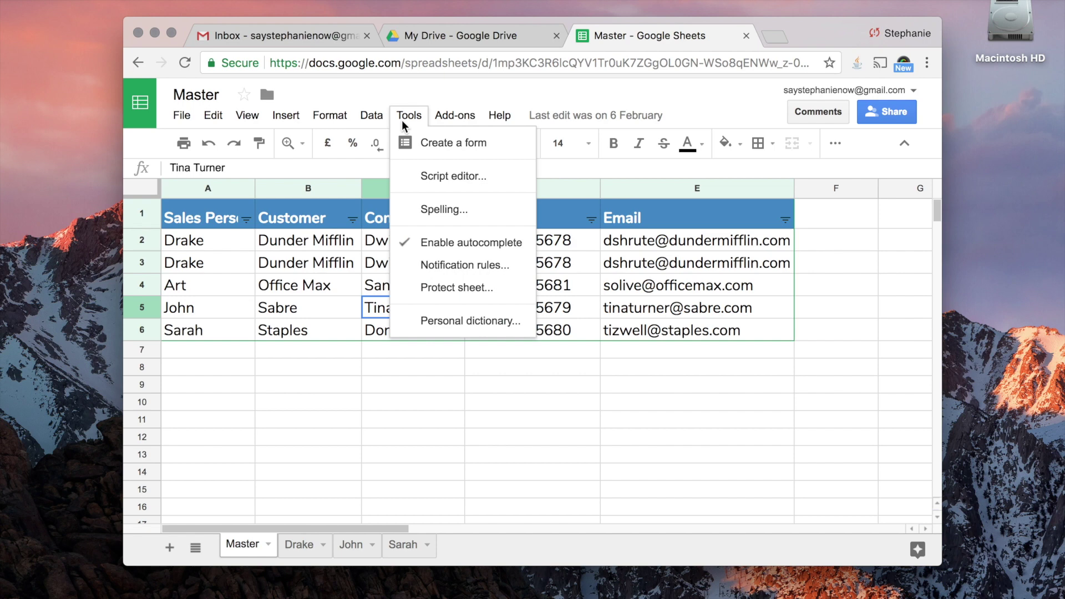
pyautogui.click(455, 288)
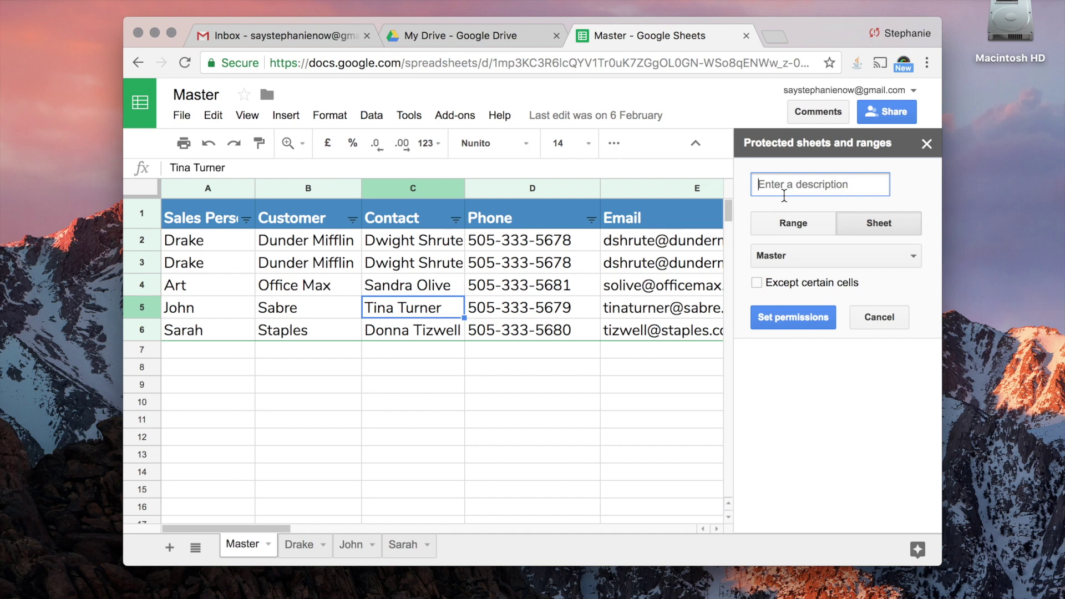
# Step: Describe the protection as 'Entire Sheet', toggling between Range and Sheet and ending on Range
pyautogui.write('Entire Sheet')
pyautogui.click(821, 225)
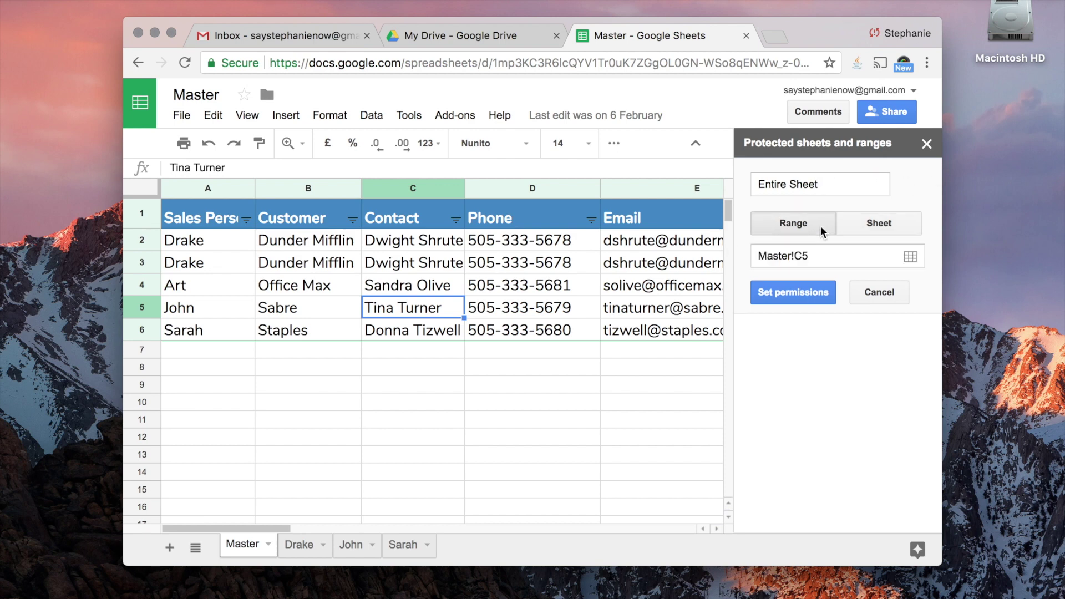
pyautogui.click(878, 223)
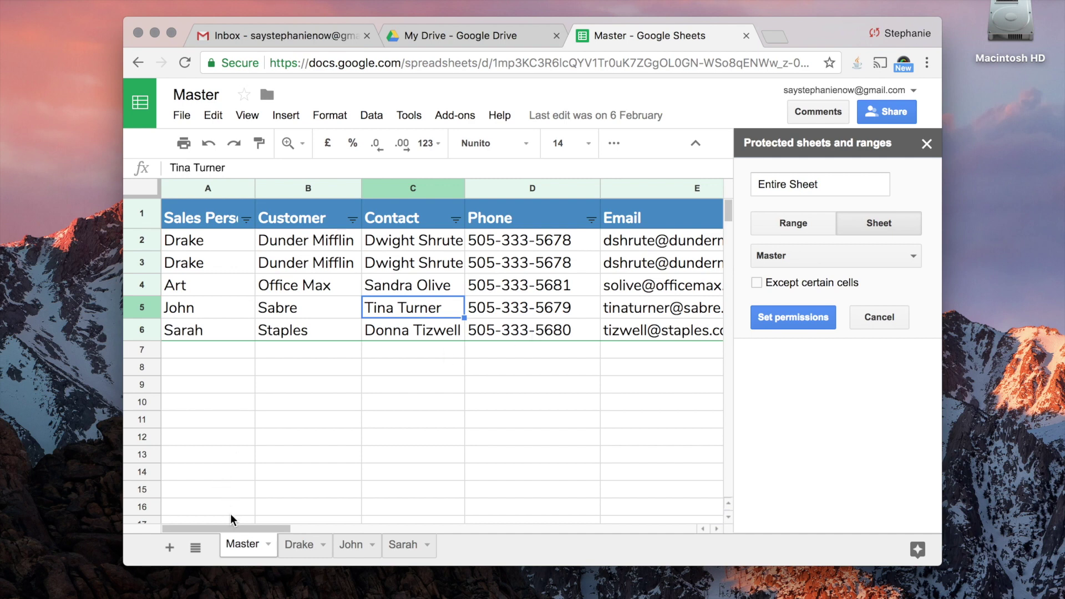
pyautogui.click(781, 229)
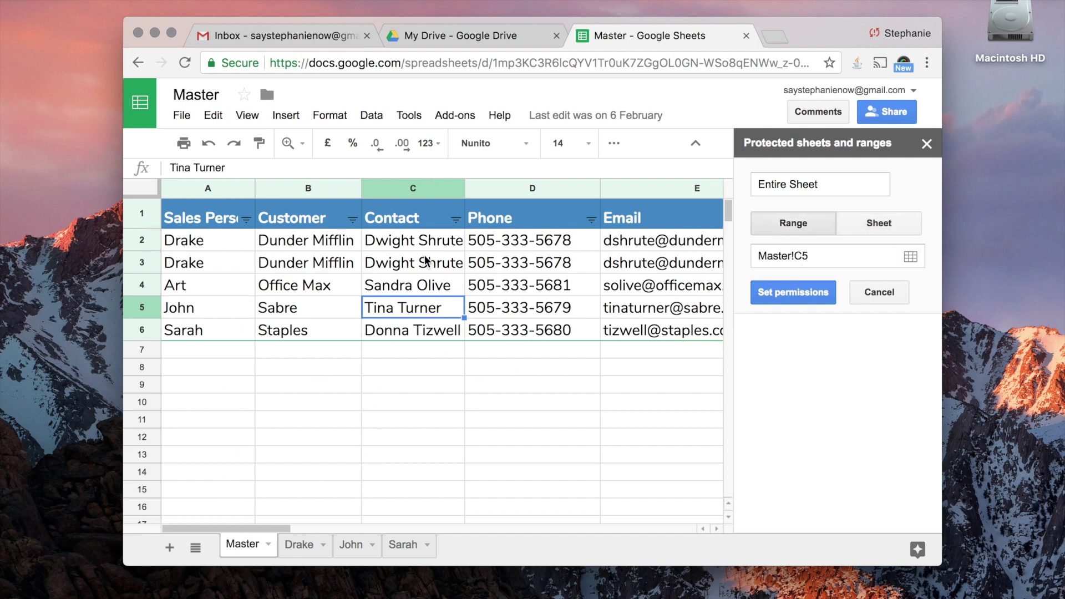
# Step: Select A2:B11, then switch the protection to cover the whole Master sheet
pyautogui.moveTo(212, 240); pyautogui.dragTo(341, 424)
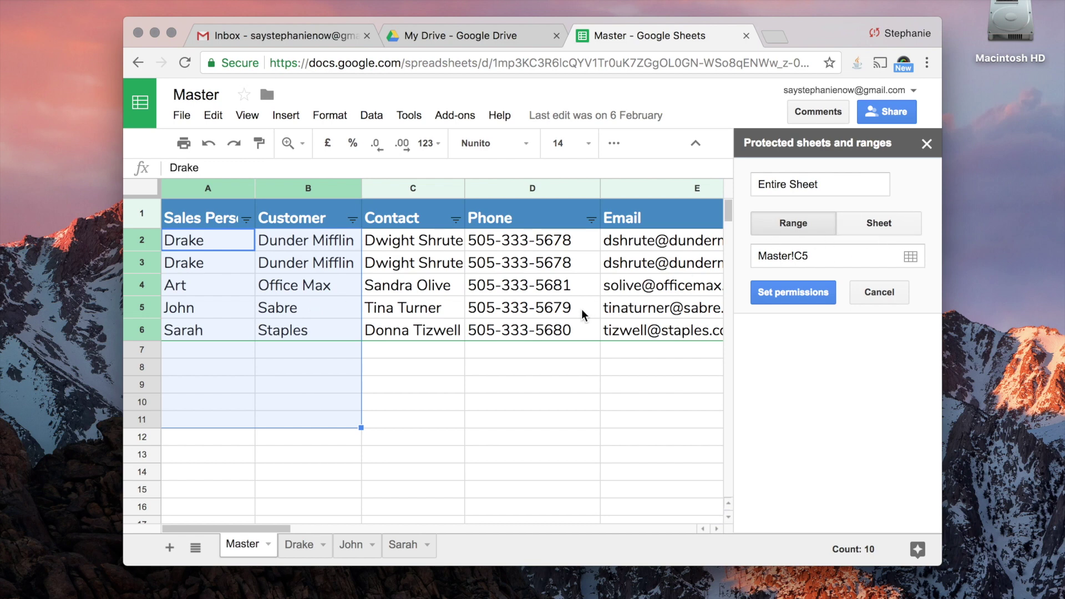
pyautogui.click(897, 223)
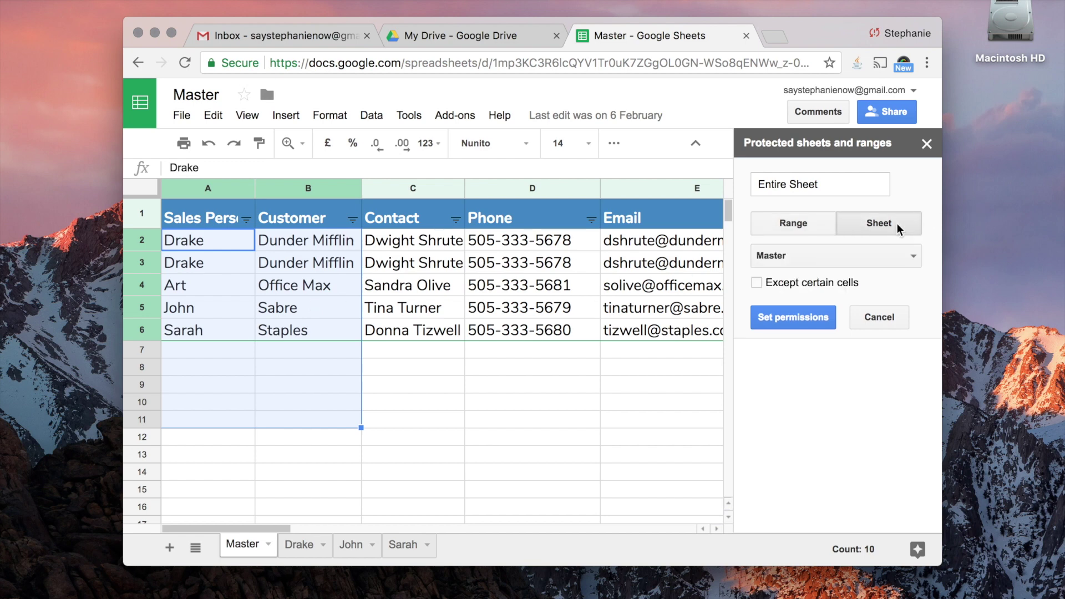
pyautogui.click(835, 256)
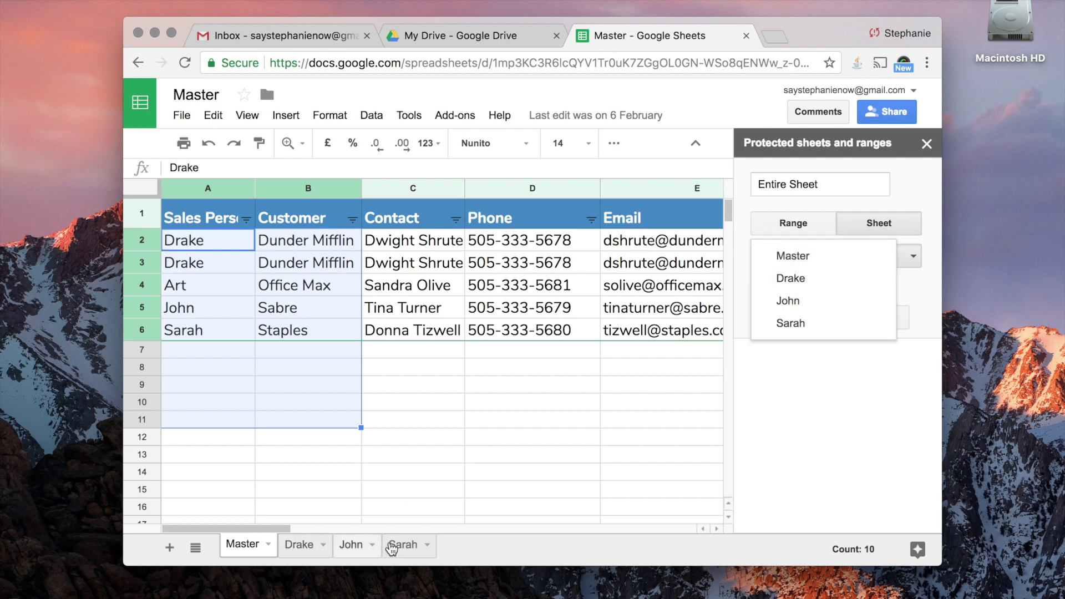
pyautogui.click(821, 251)
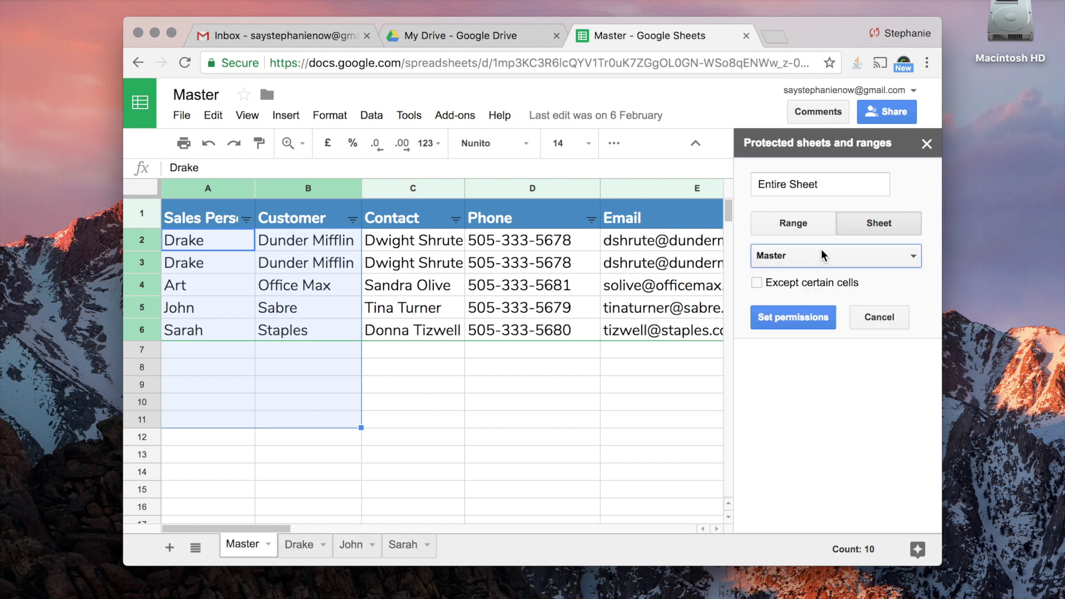
# Step: Tick 'Except certain cells' and leave the exception range empty, clearing A2:B11 and a trial d4
pyautogui.click(758, 283)
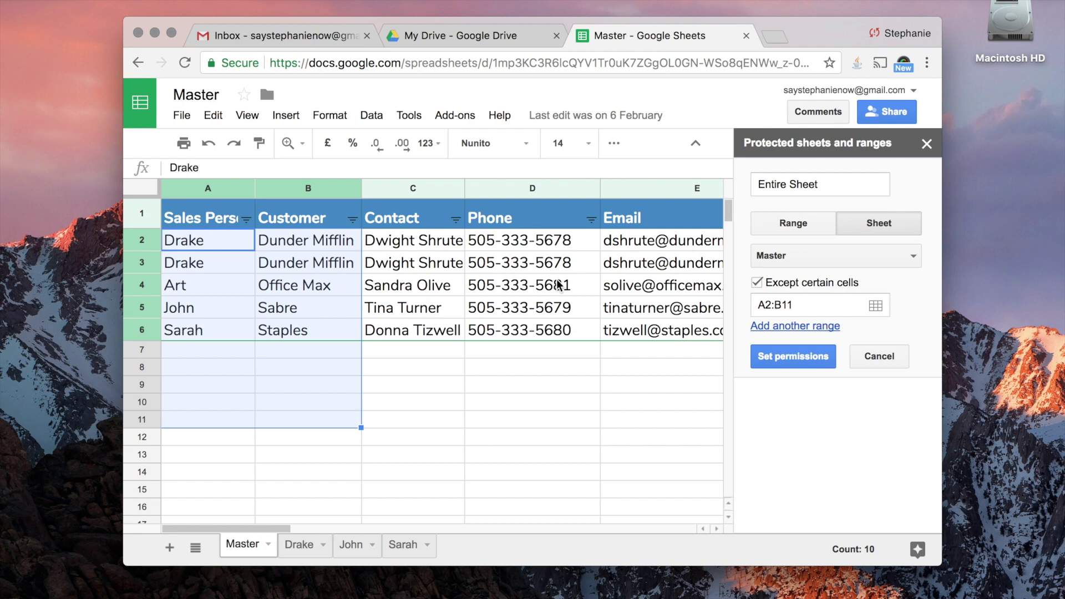
pyautogui.click(804, 307)
pyautogui.press('BackSpace')
pyautogui.press('BackSpace')
pyautogui.press('BackSpace')
pyautogui.press('BackSpace')
pyautogui.press('BackSpace')
pyautogui.press('BackSpace')
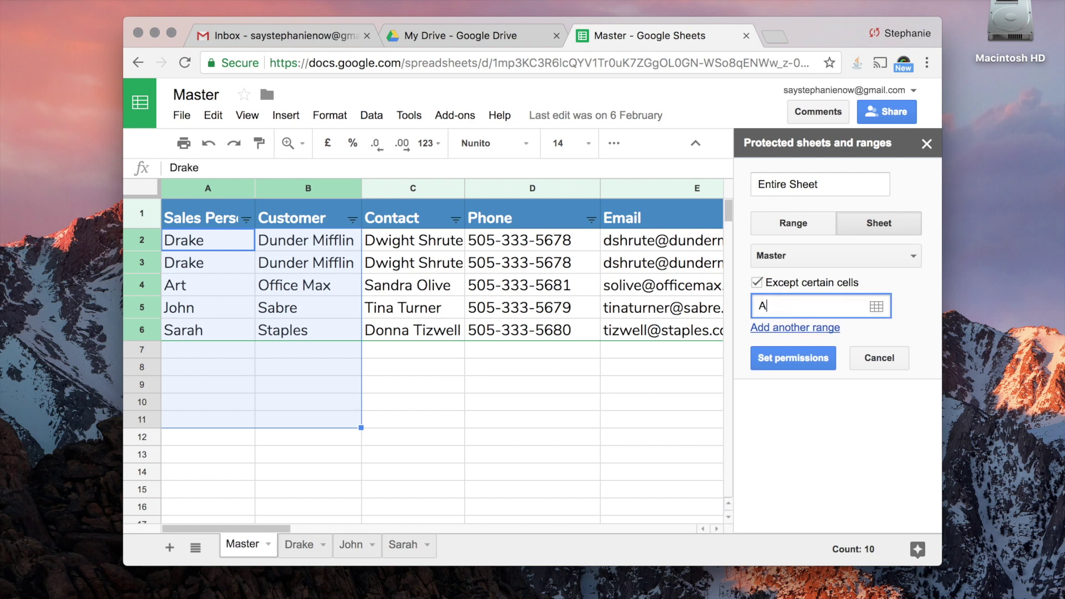
pyautogui.click(563, 286)
pyautogui.click(788, 307)
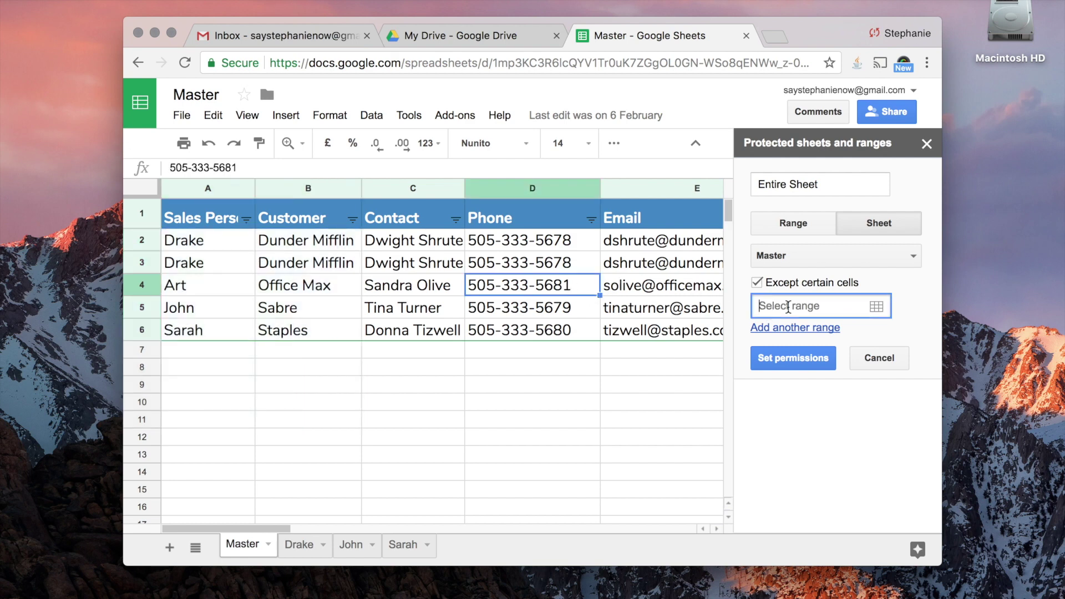
pyautogui.write('d4')
pyautogui.press('BackSpace')
pyautogui.press('BackSpace')
# Step: Set the Entire Sheet permissions to show a warning when editing and confirm
pyautogui.click(800, 354)
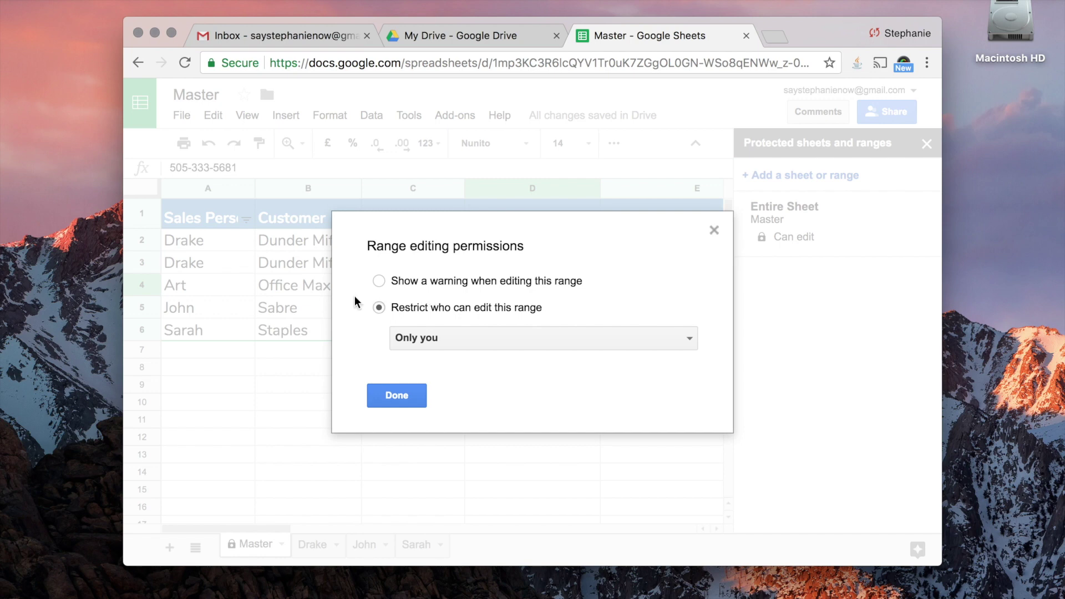
pyautogui.click(380, 281)
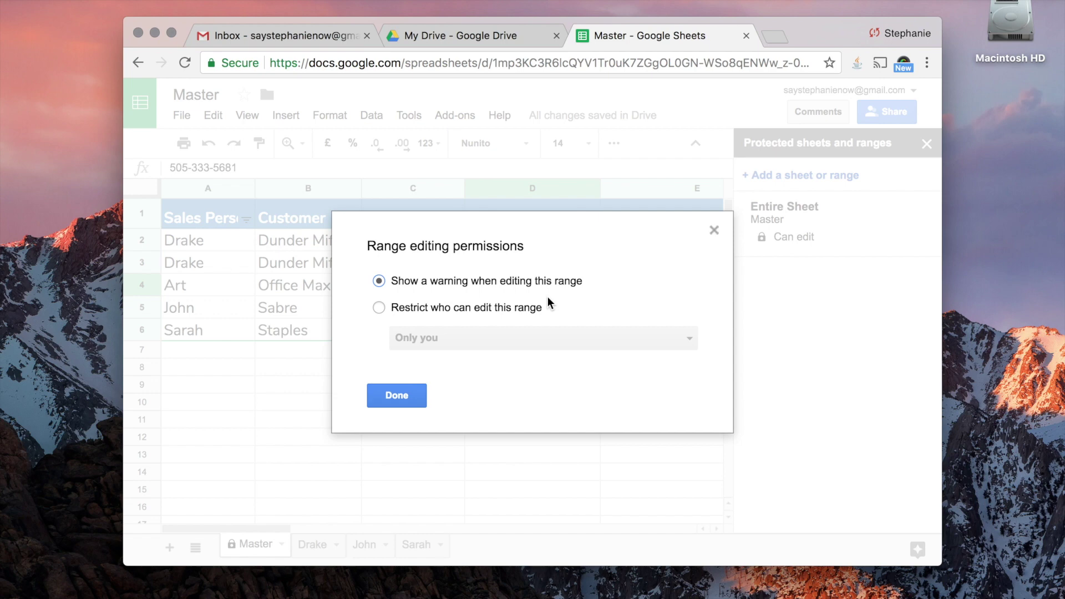
pyautogui.click(398, 397)
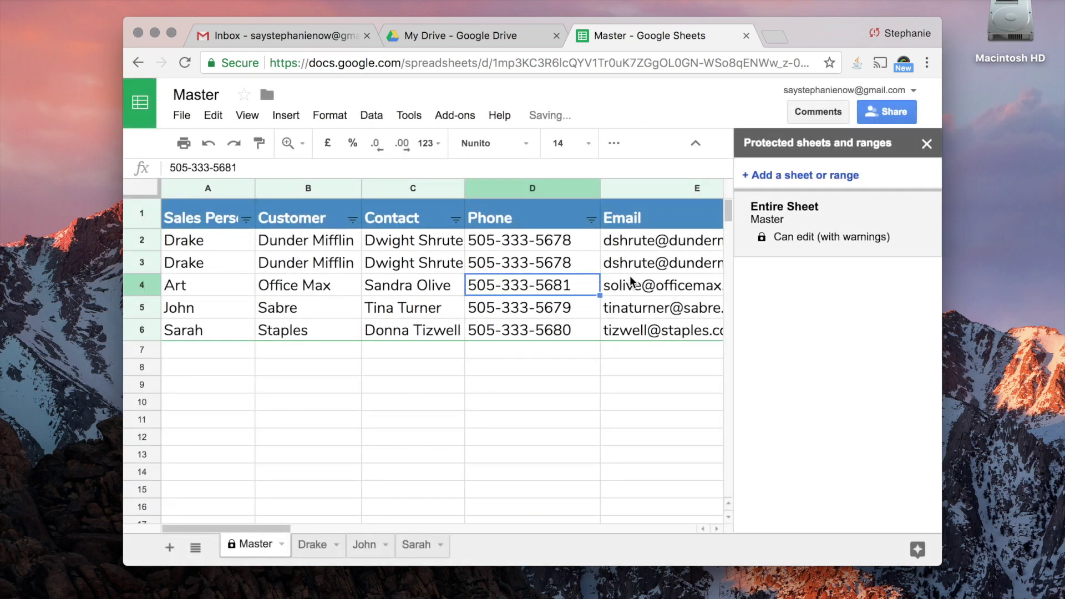
pyautogui.click(567, 331)
pyautogui.click(359, 307)
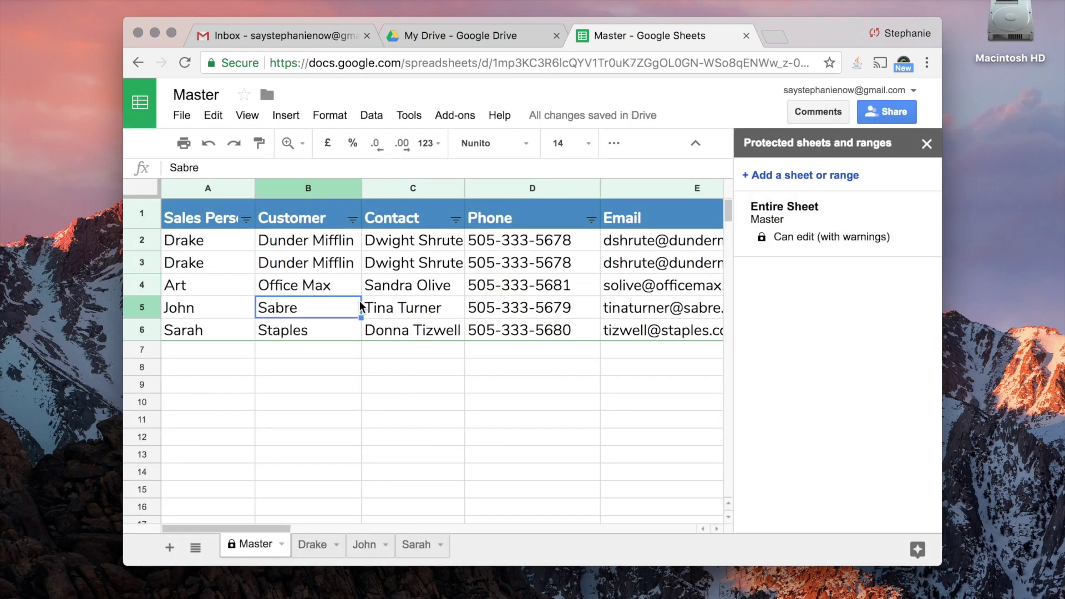
pyautogui.doubleClick(360, 306)
pyautogui.press('BackSpace')
pyautogui.press('BackSpace')
pyautogui.press('BackSpace')
pyautogui.press('BackSpace')
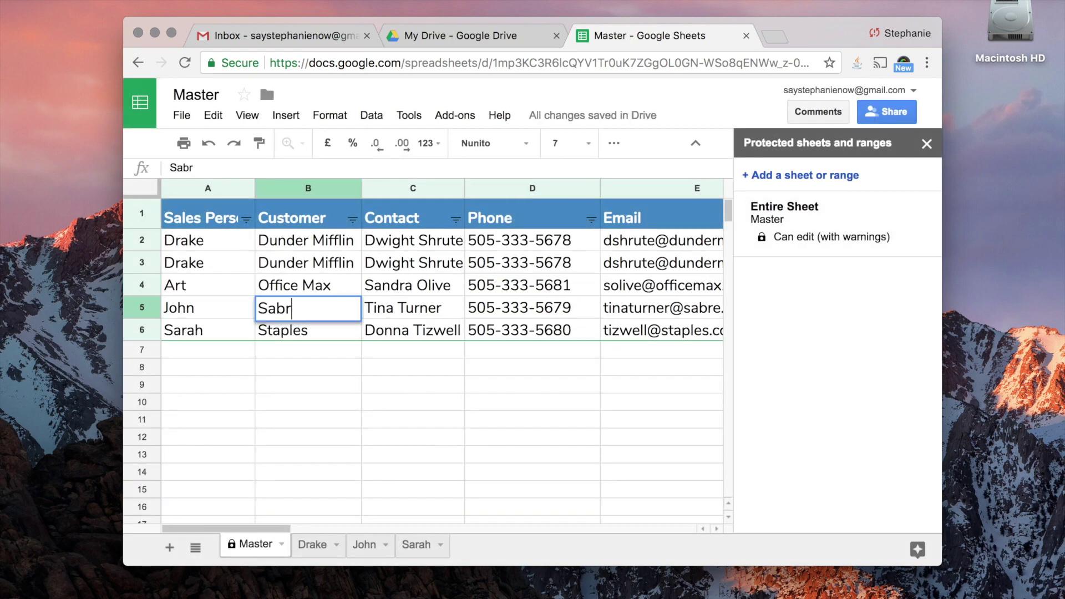
pyautogui.press('Escape')
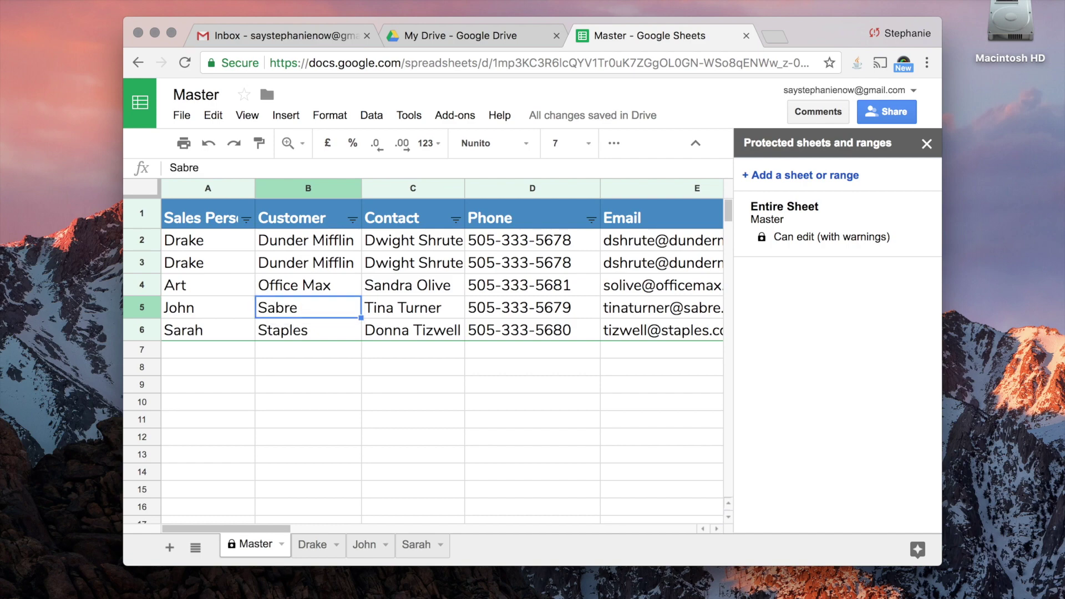
pyautogui.click(335, 365)
pyautogui.click(306, 325)
pyautogui.write('sss')
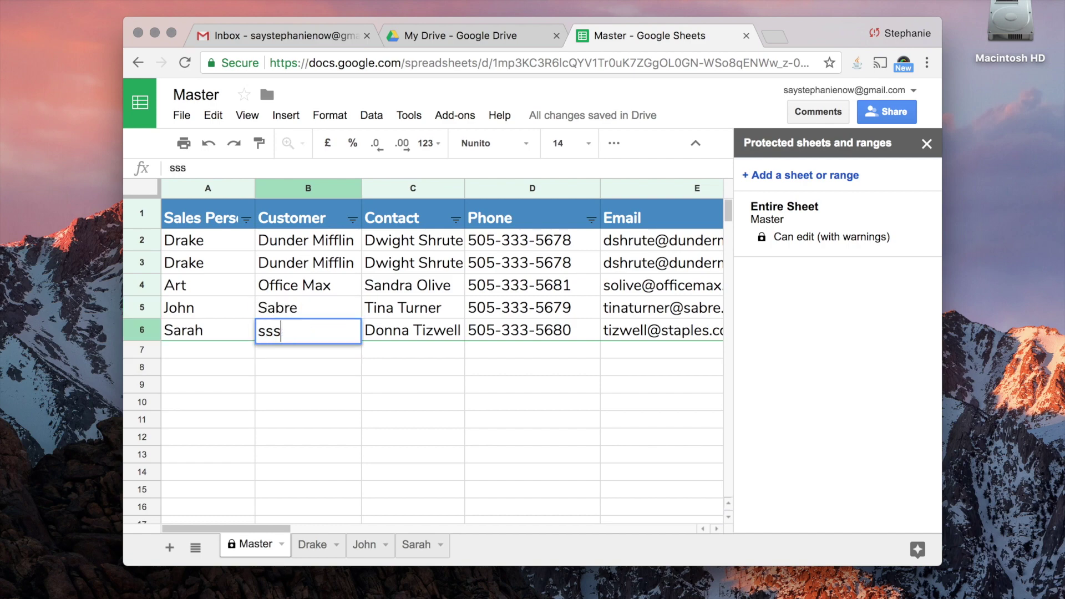
pyautogui.press('Return')
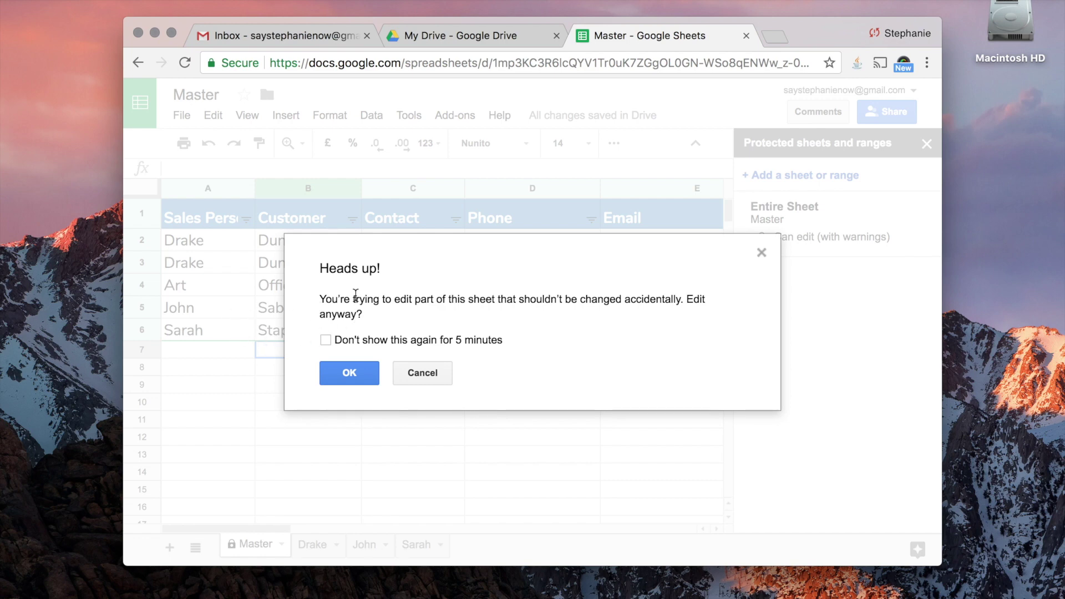
pyautogui.click(435, 373)
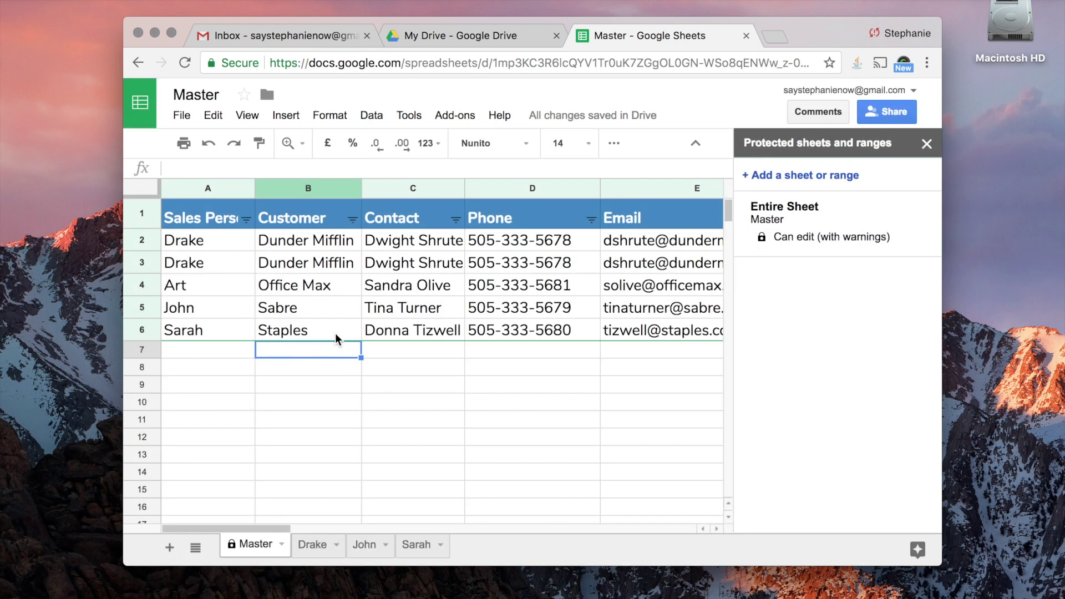
pyautogui.click(335, 333)
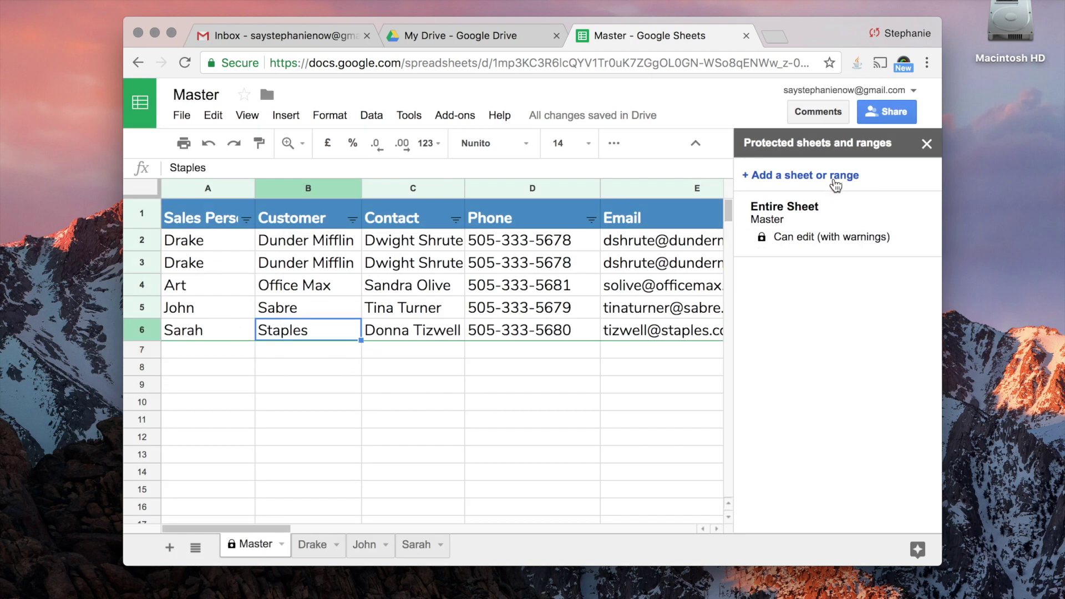
pyautogui.click(832, 210)
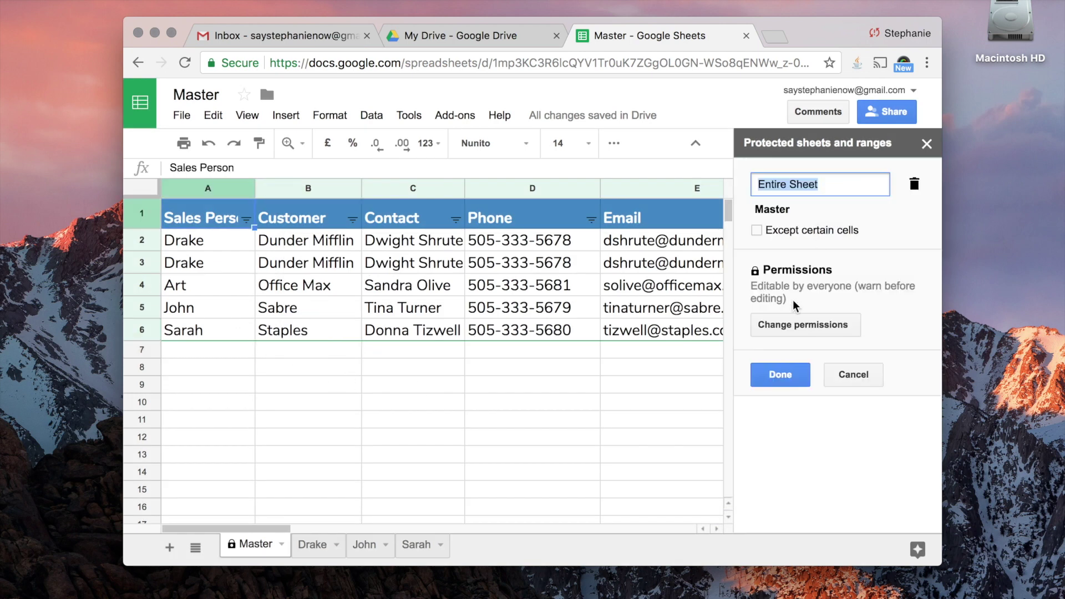
# Step: Review the Entire Sheet permissions and Restrict options, closing the dialog unchanged
pyautogui.click(792, 325)
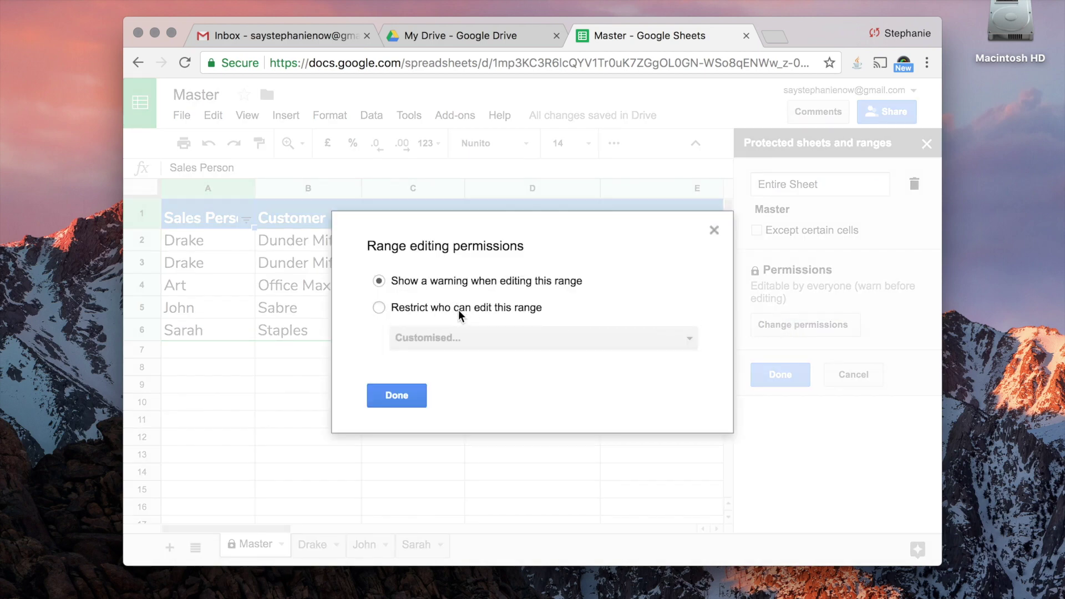
pyautogui.click(404, 307)
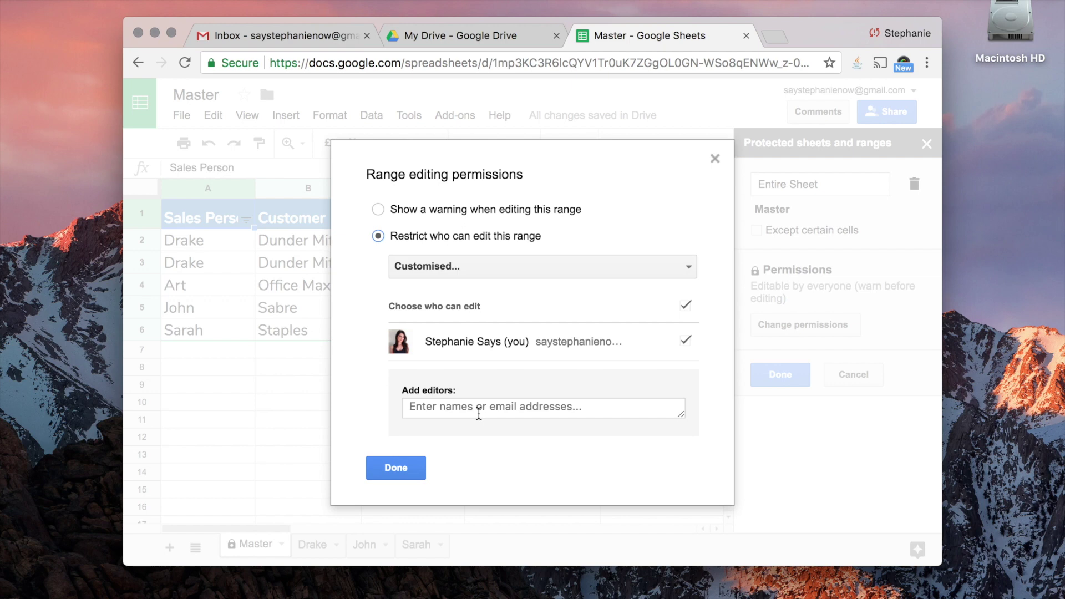
pyautogui.click(718, 164)
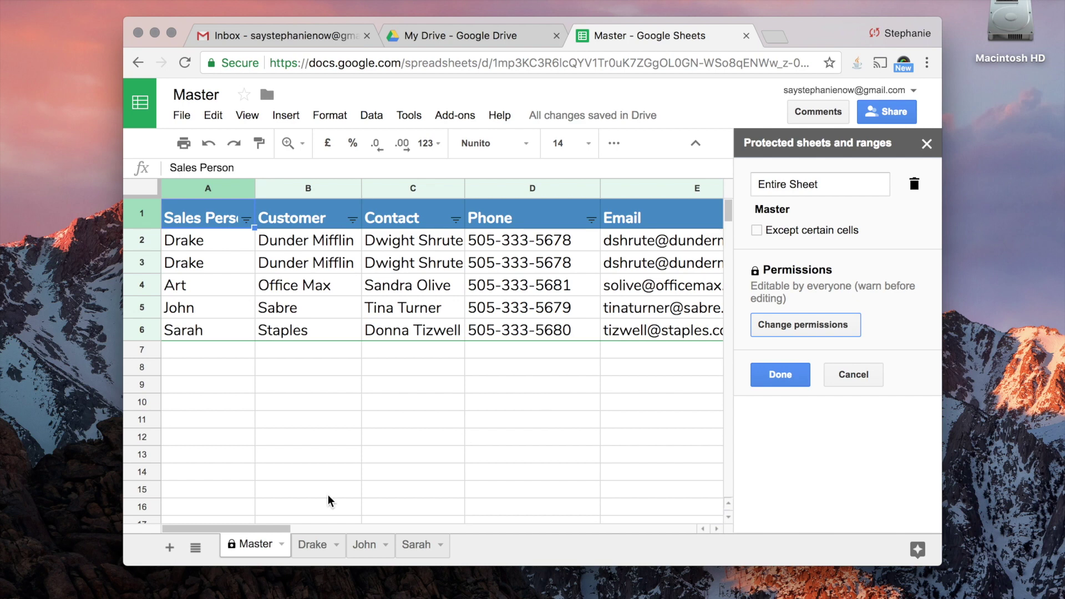
pyautogui.click(469, 355)
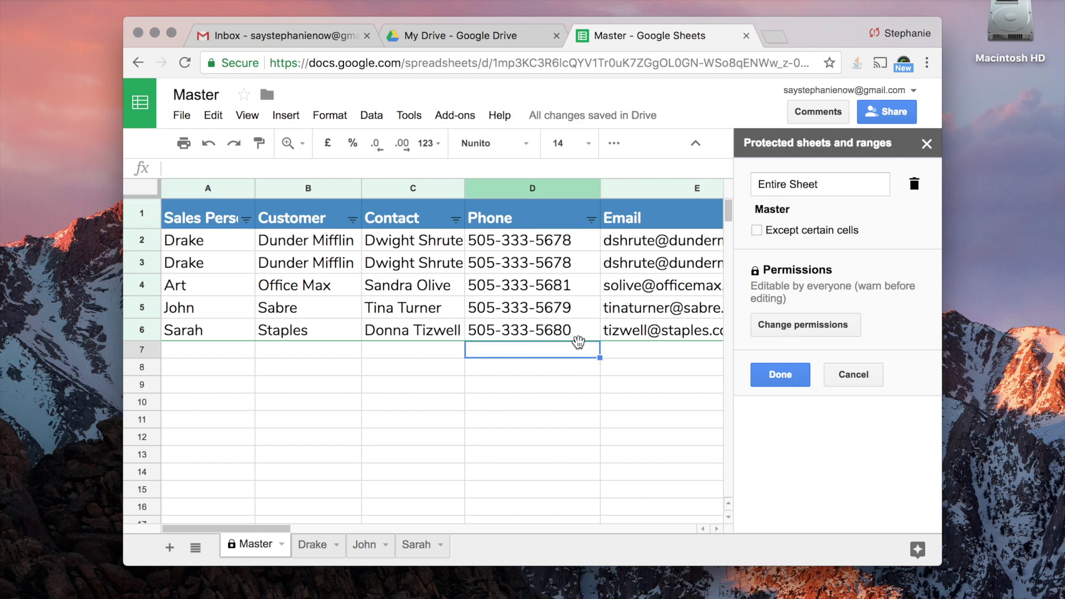
pyautogui.click(660, 337)
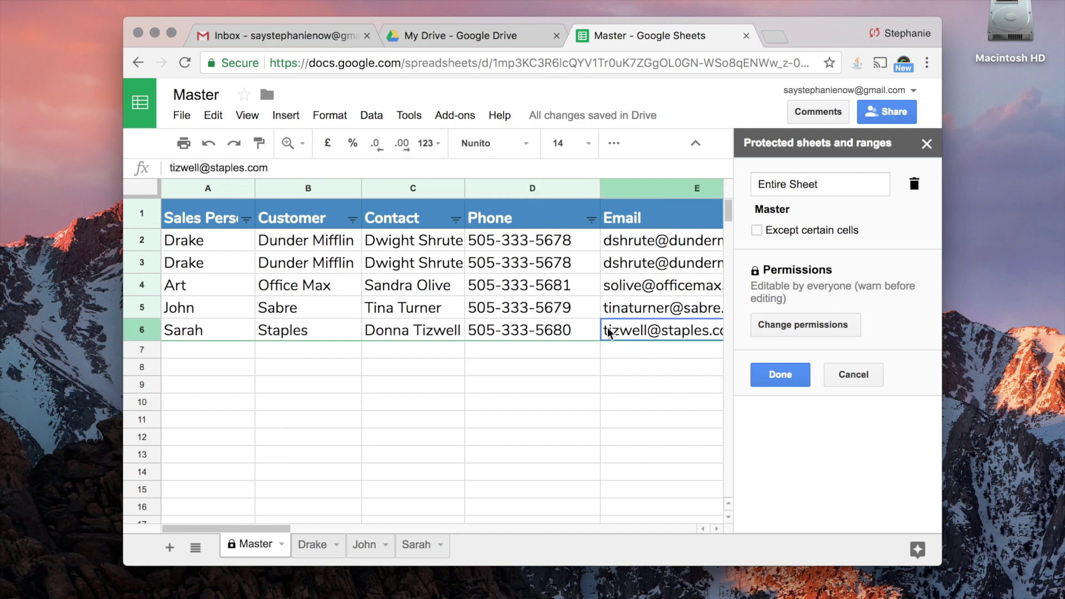